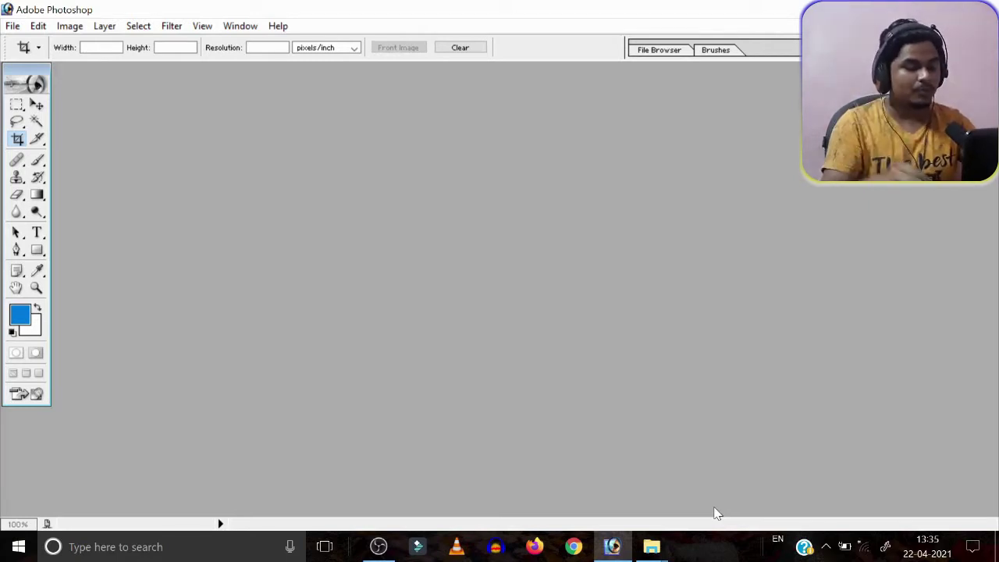
Open the img109 photo from the Desktop and move its window to the middle of the workspace.
double_click(716, 513)
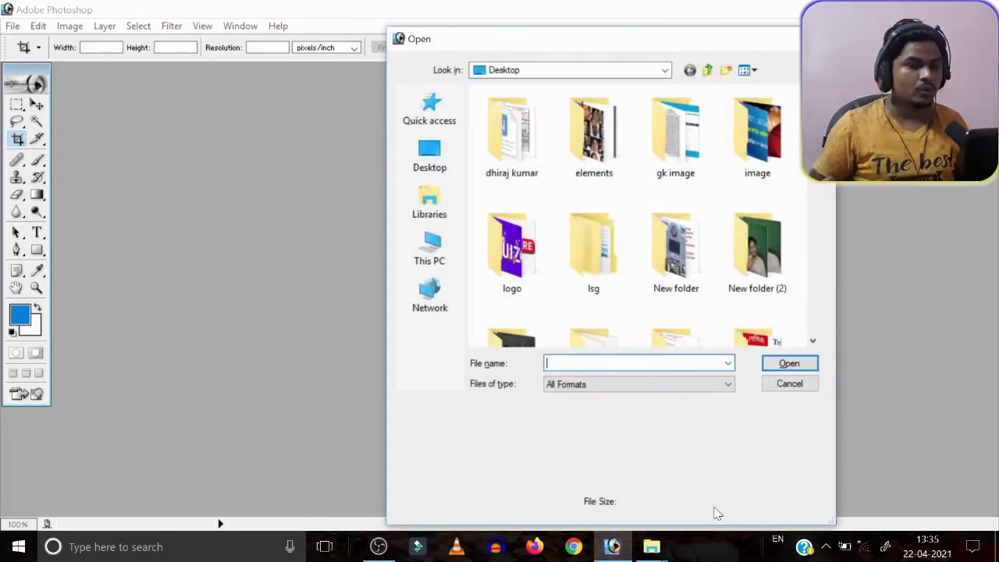
left_click(434, 164)
left_click_drag(813, 117, 810, 282)
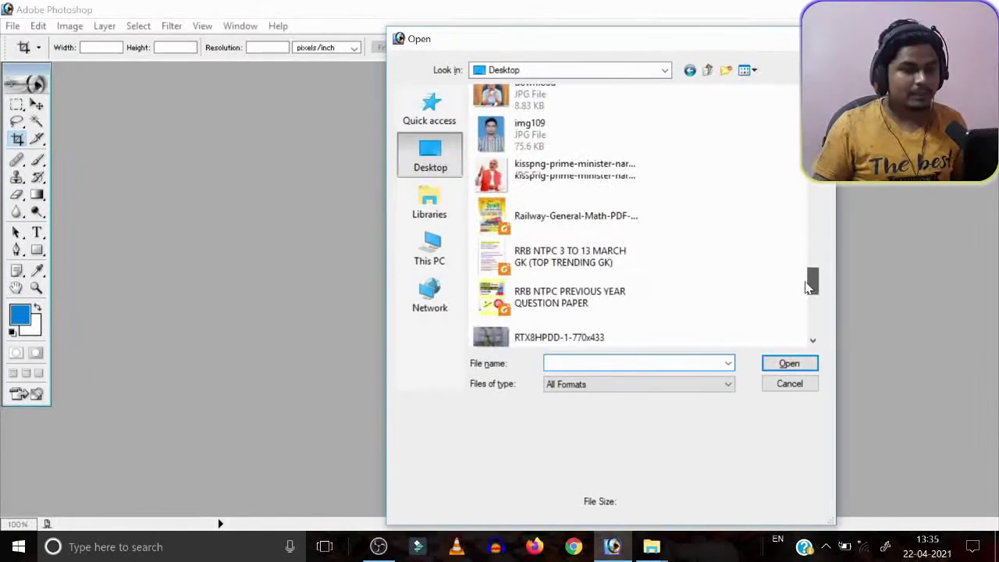
left_click(562, 142)
left_click(812, 368)
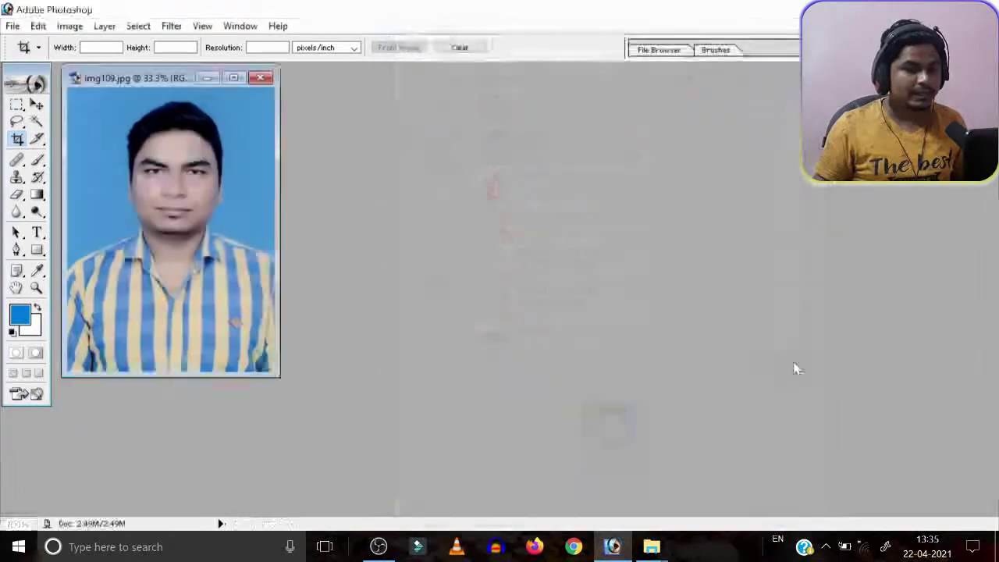
left_click_drag(206, 83, 588, 122)
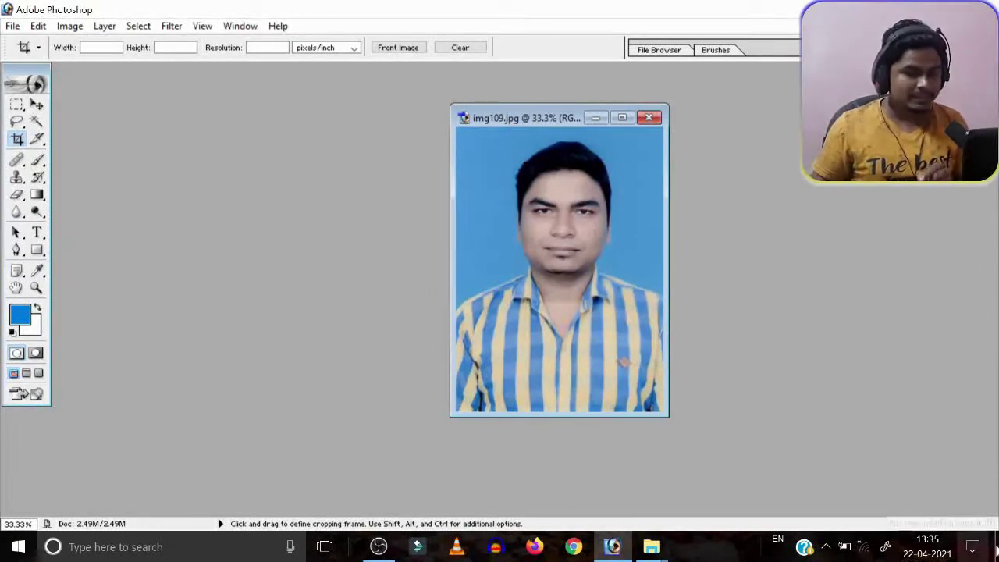
Check img109's file details on the desktop and resize the photo to 250 pixels wide with proportions constrained.
left_click(997, 547)
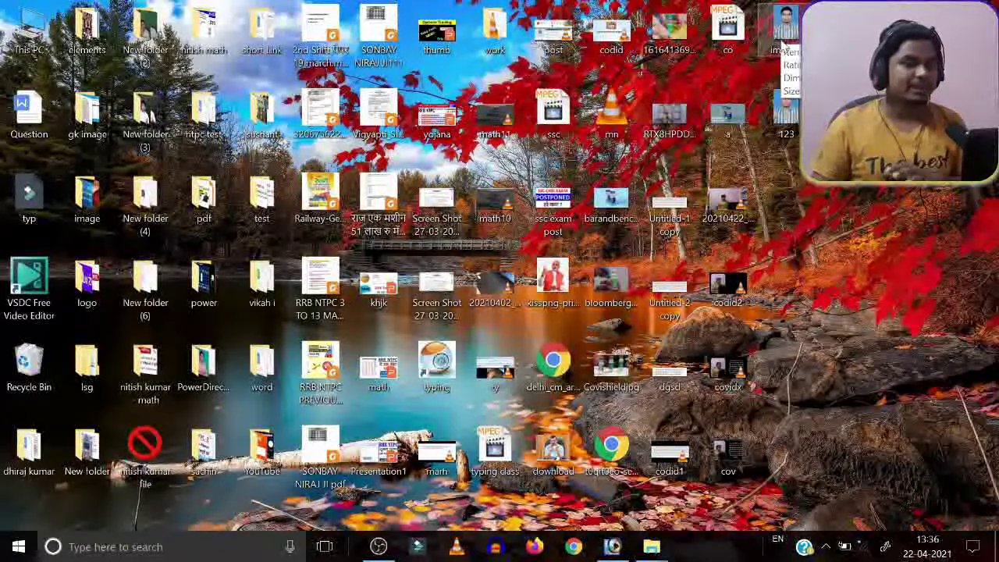
left_click(615, 545)
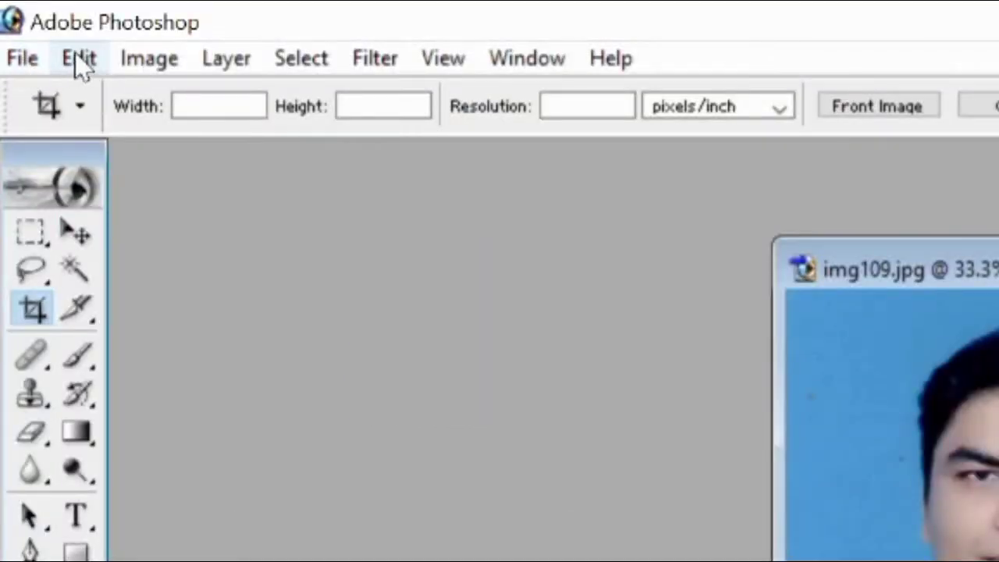
left_click(150, 61)
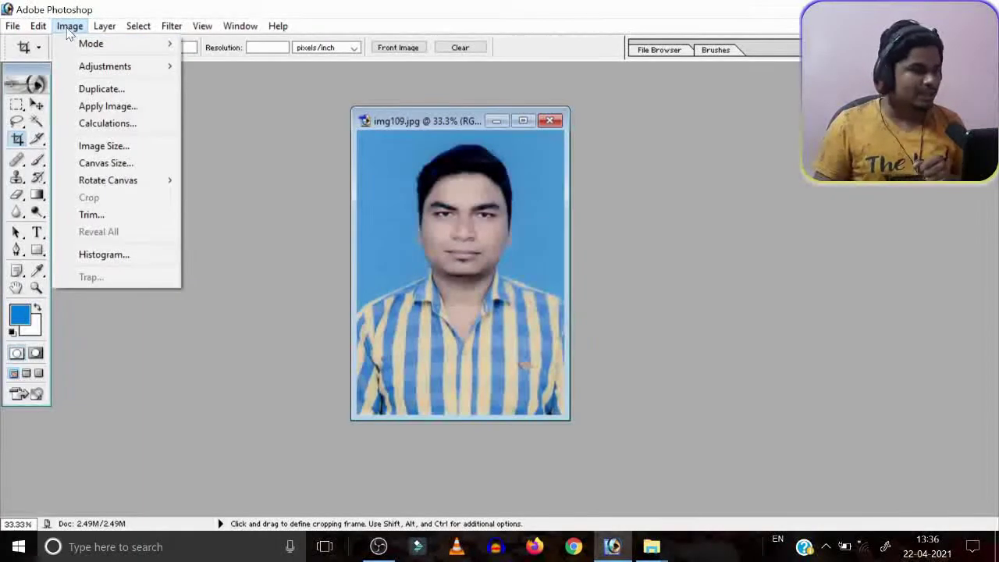
left_click(121, 150)
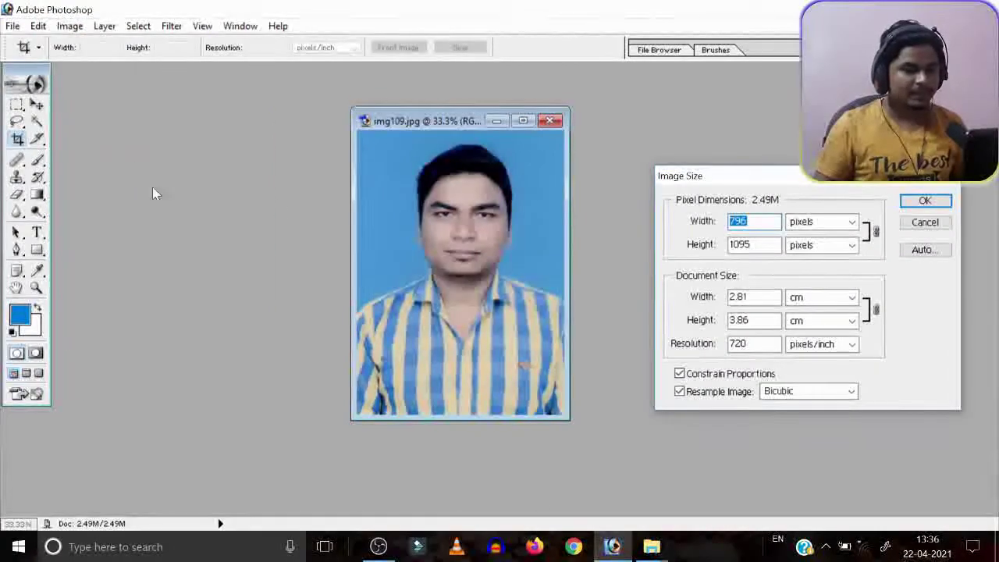
left_click_drag(733, 179, 691, 160)
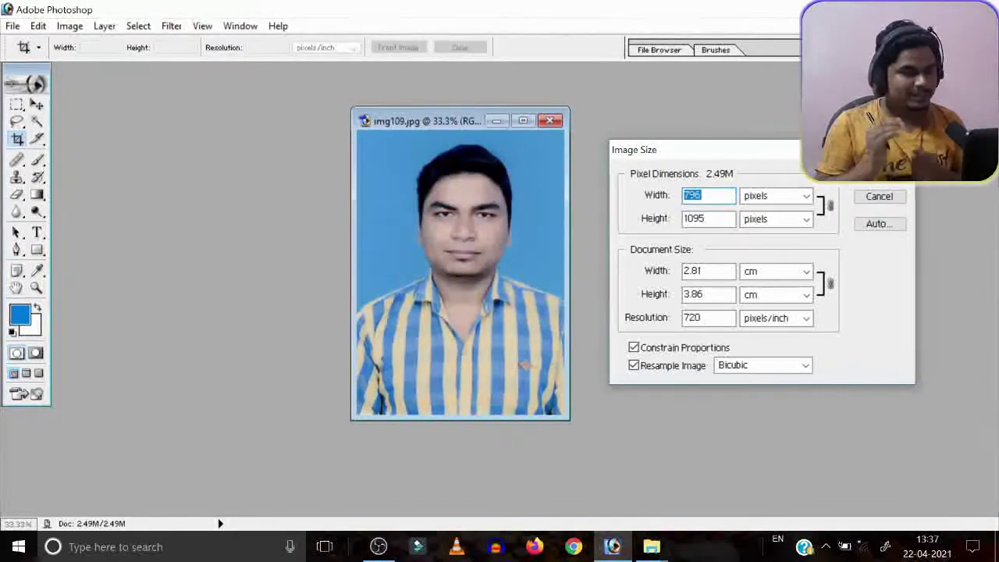
type("250")
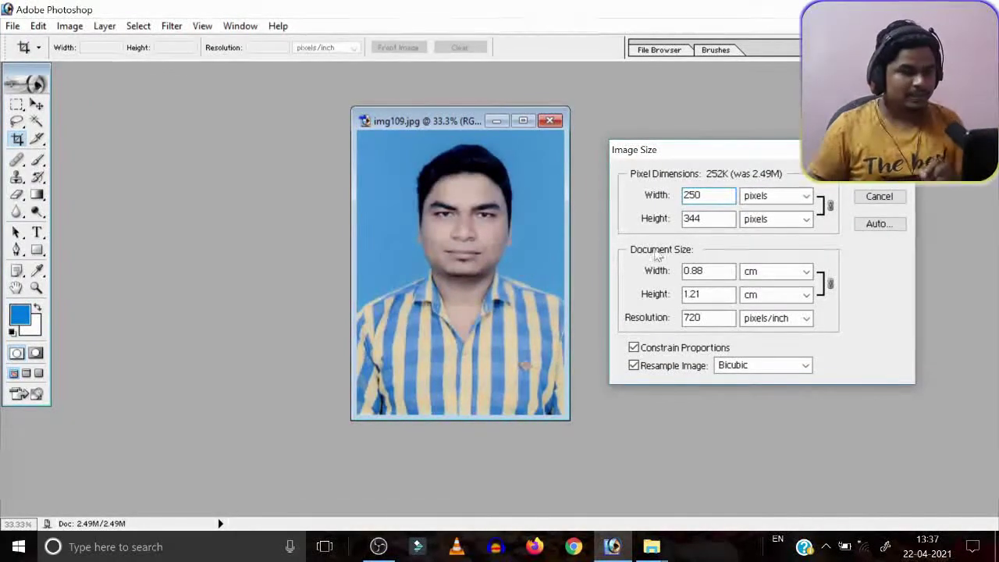
left_click(880, 172)
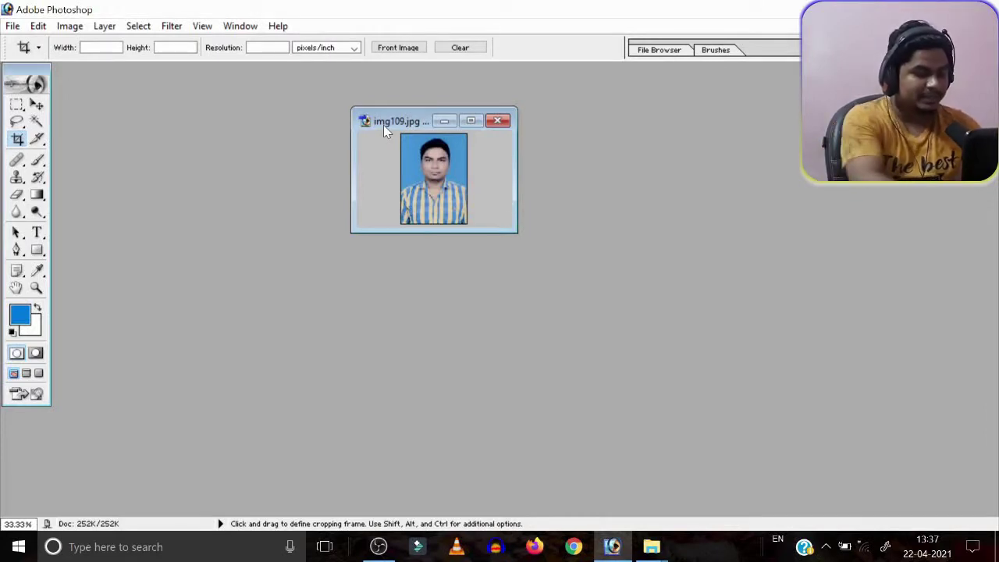
Save the resized photo to the Desktop as a JPEG named new, with quality 0 (Low) and the Baseline ("Standard") format.
key("ctrl+shift+s")
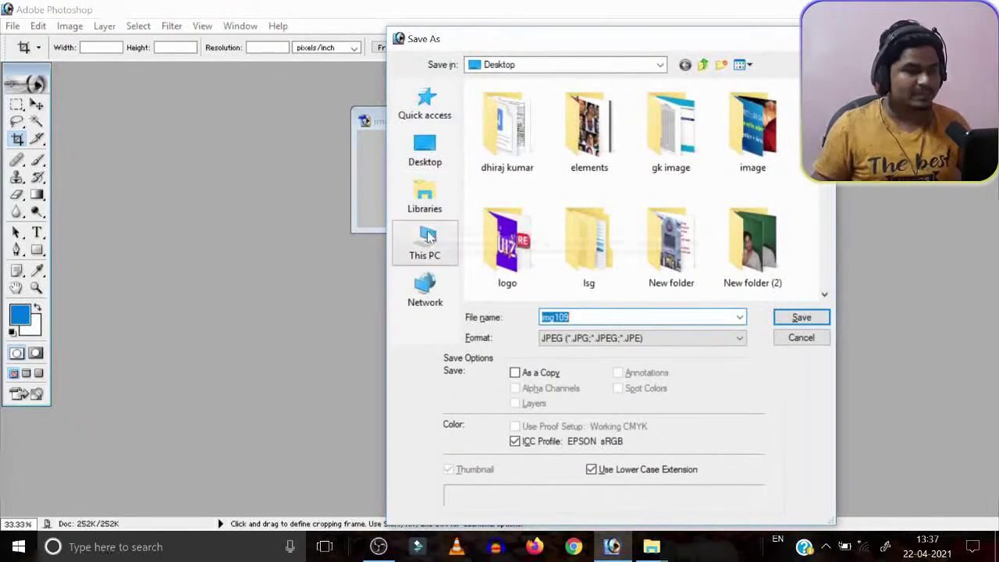
left_click(425, 152)
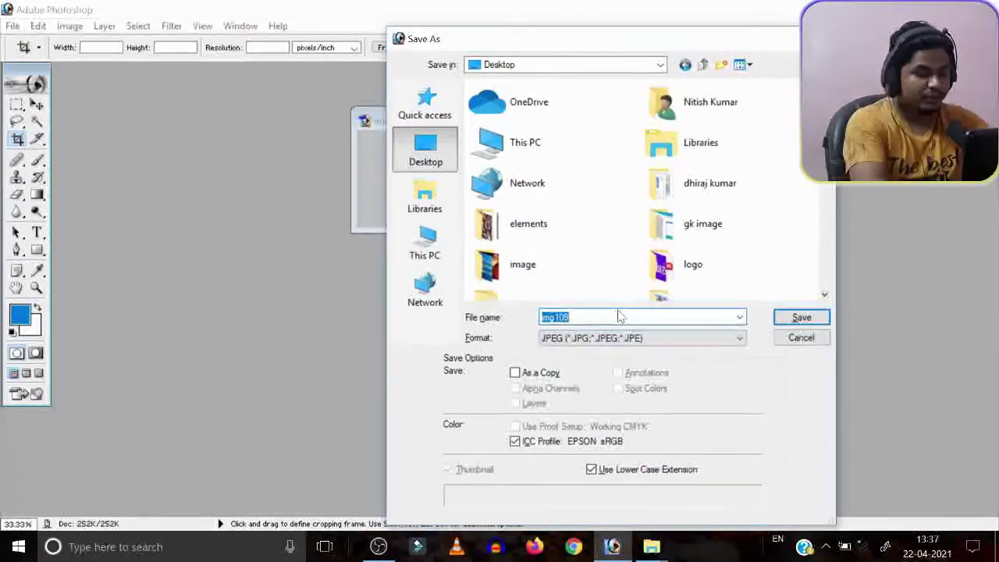
type("new")
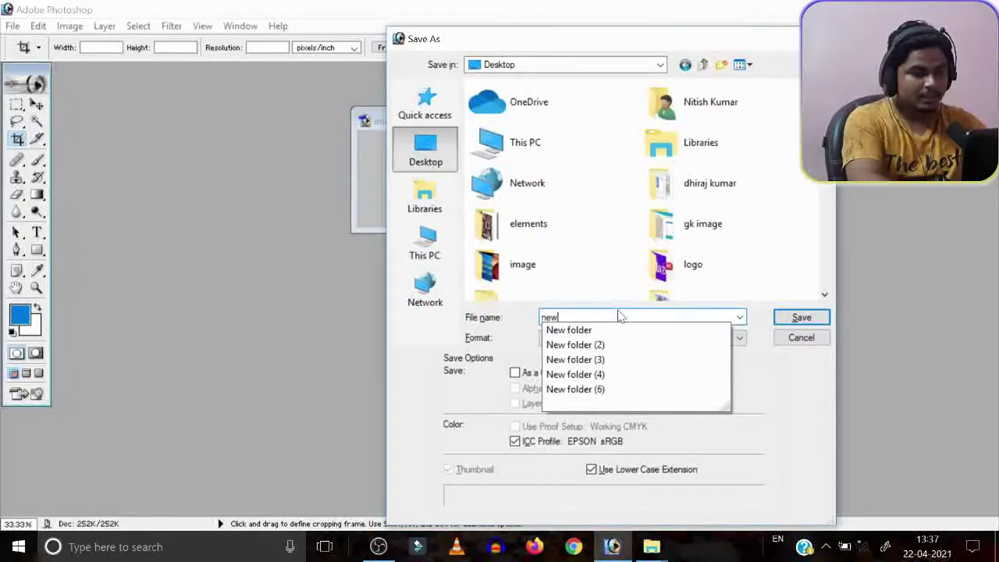
left_click(796, 388)
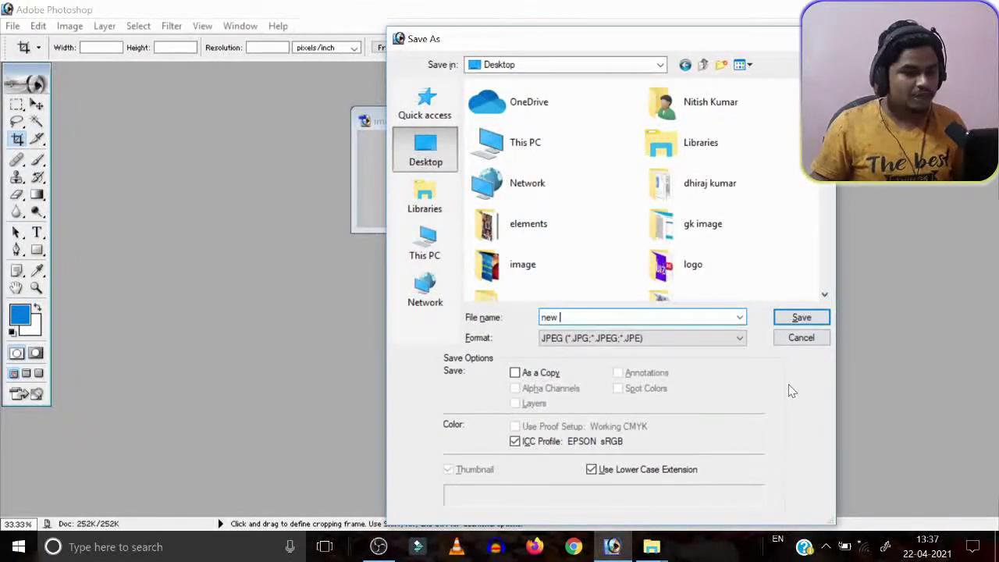
left_click(801, 322)
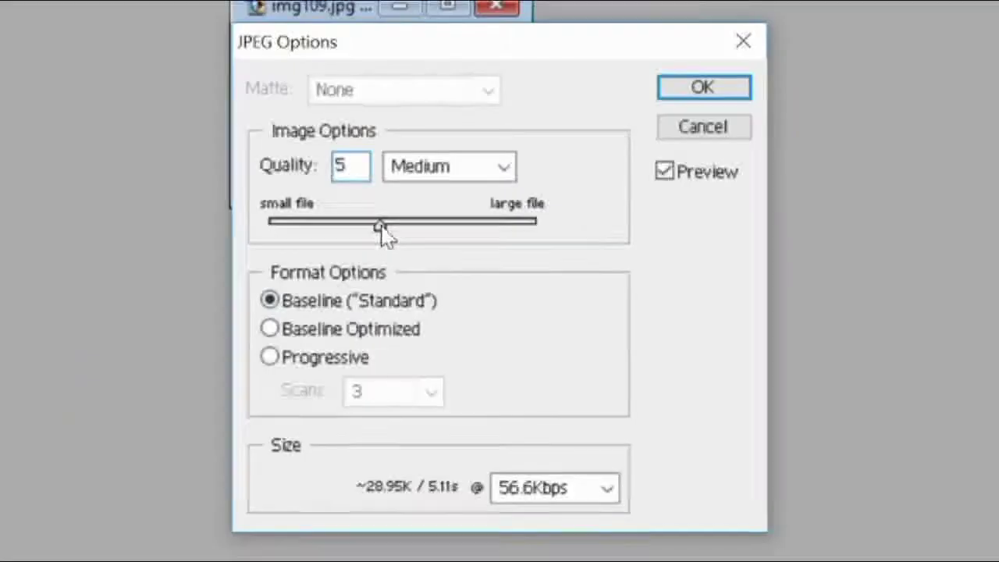
left_click_drag(434, 244, 525, 250)
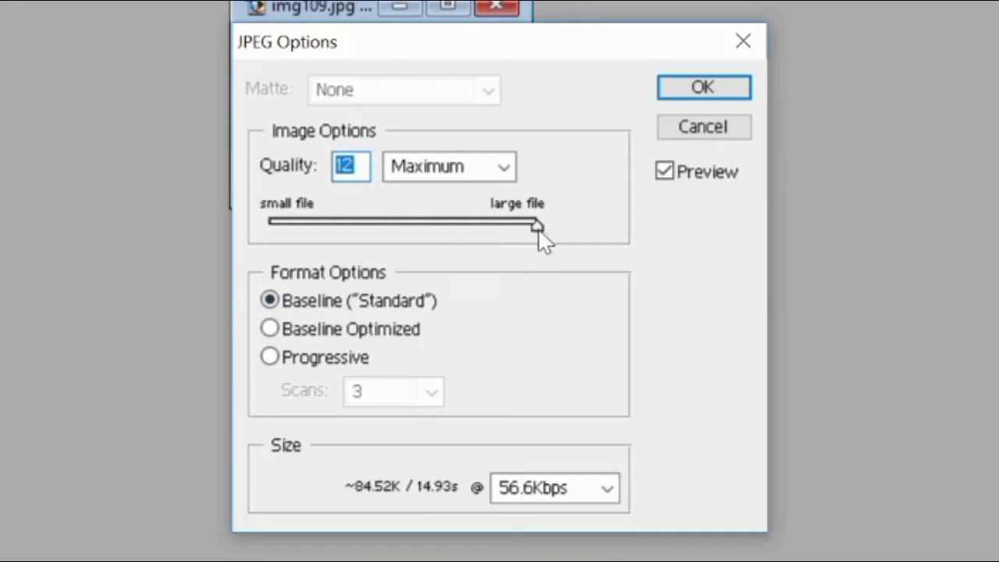
left_click_drag(540, 226, 275, 225)
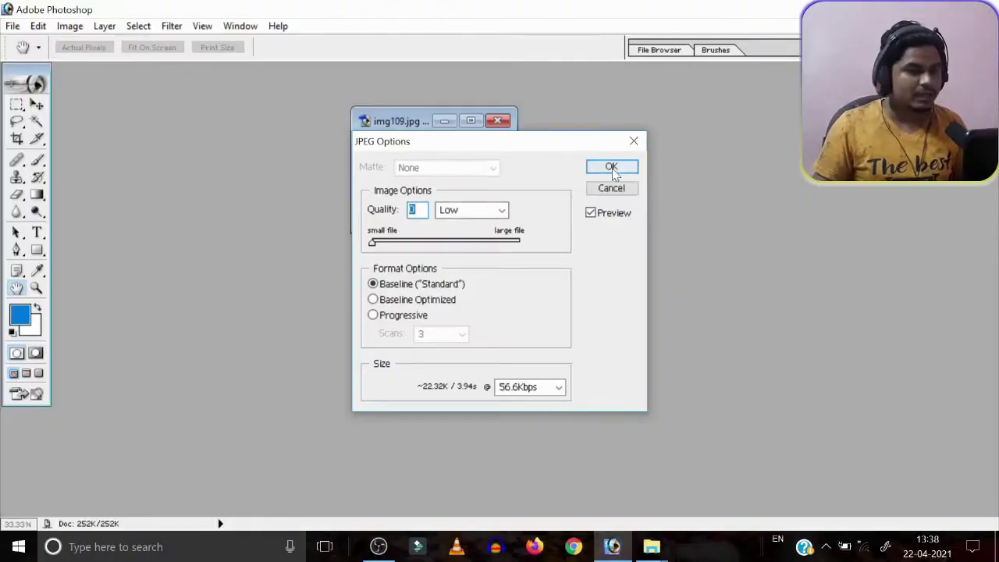
left_click(612, 167)
key("c")
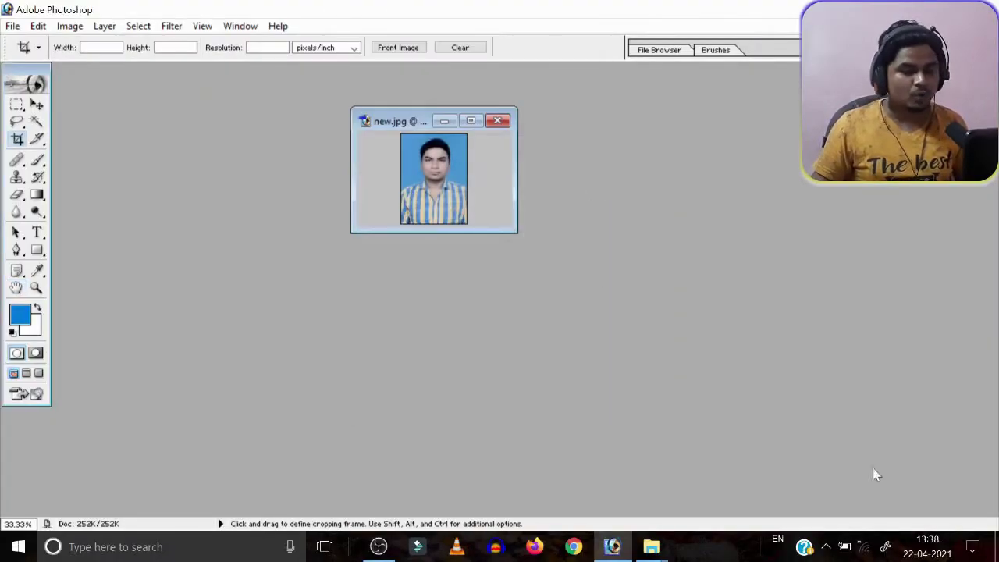
Check the saved new file's dimensions and size on the desktop, and undo the image resize in Photoshop.
key("super+d")
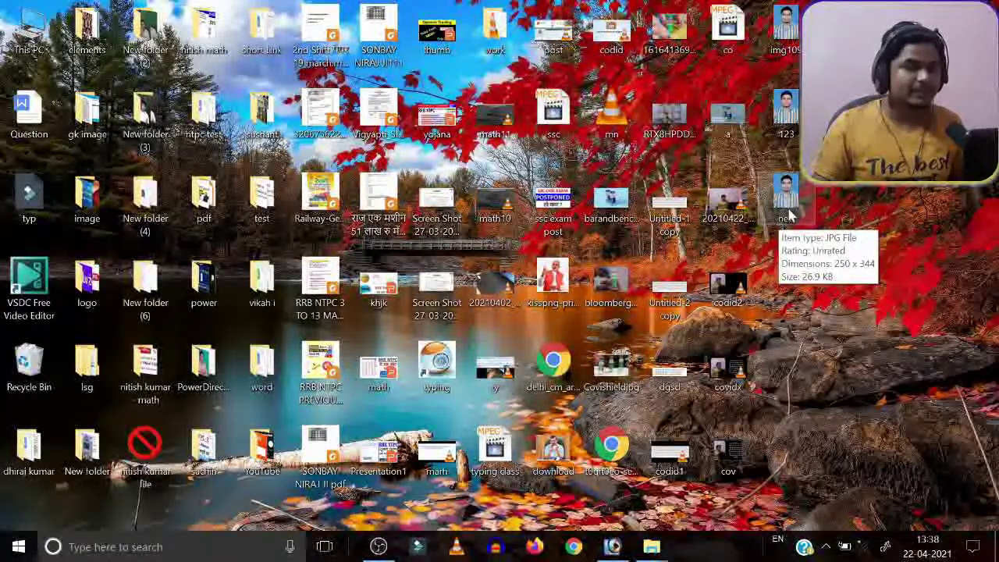
left_click(612, 546)
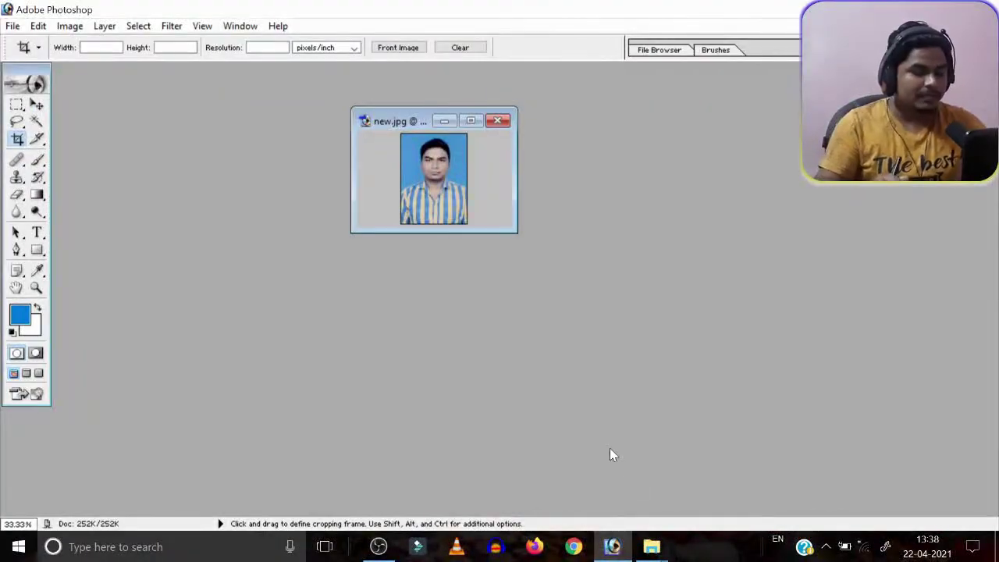
key("ctrl+z")
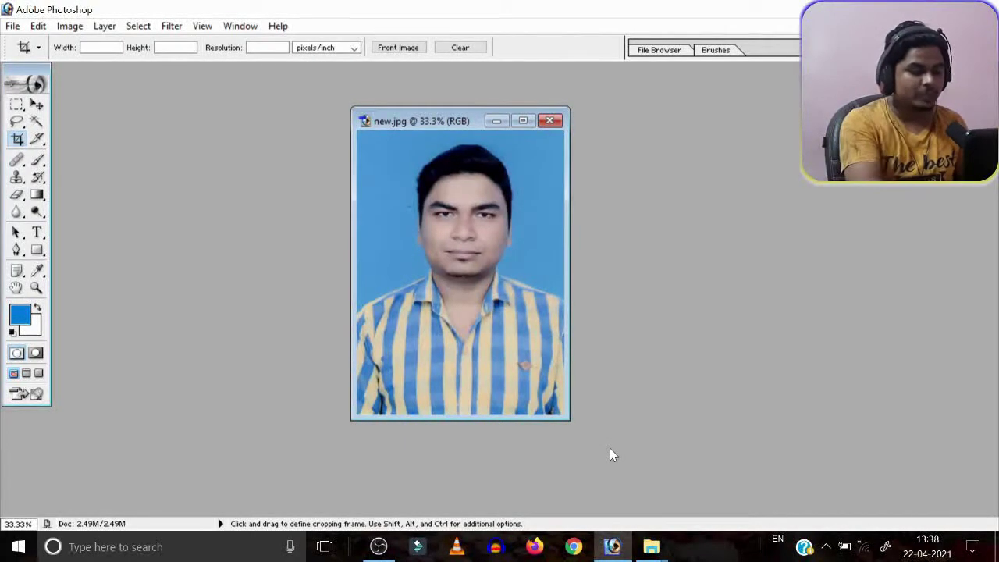
Fill a wide rectangular selection across the lower part of the shirt with white and deselect it.
key("m")
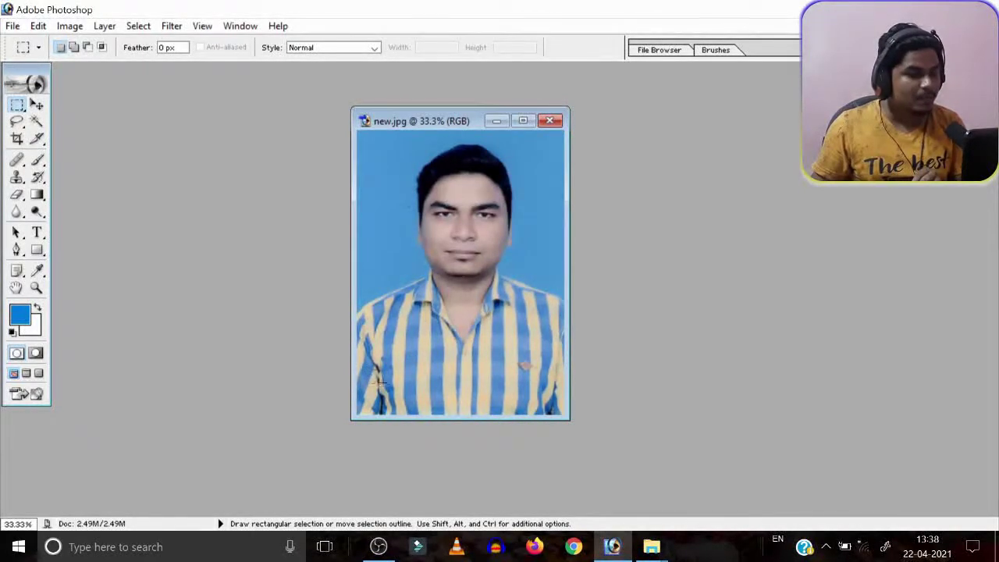
left_click_drag(400, 390, 510, 396)
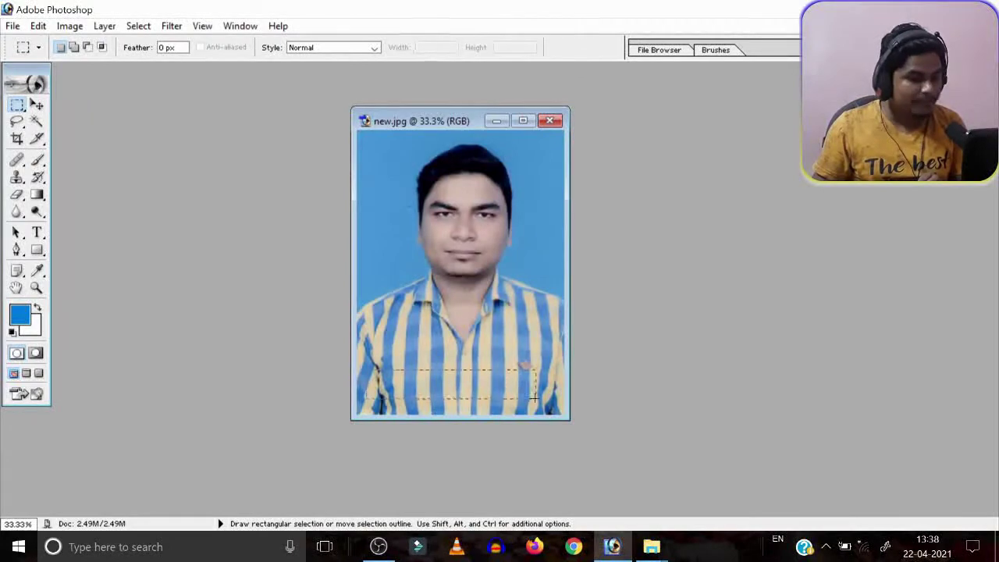
left_click_drag(556, 403, 367, 371)
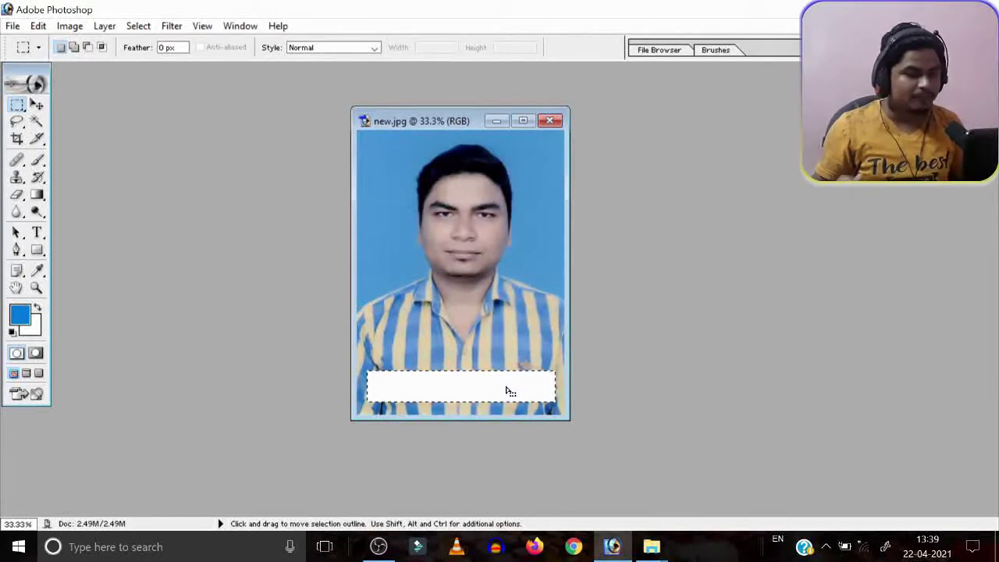
key("ctrl+d")
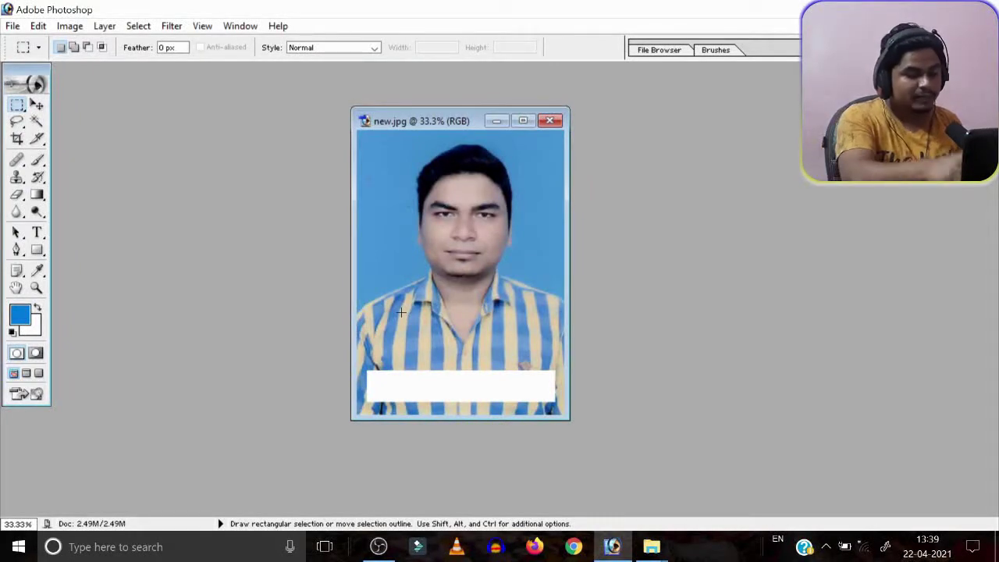
Add the date text 23-02-2021 over the white strip and set its font size to 14 pt.
key("t")
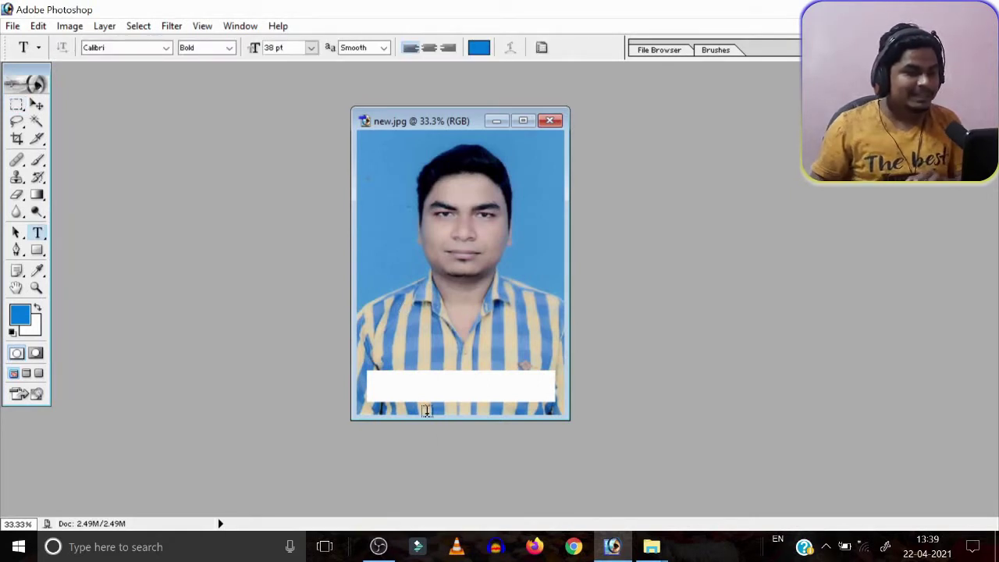
left_click(382, 385)
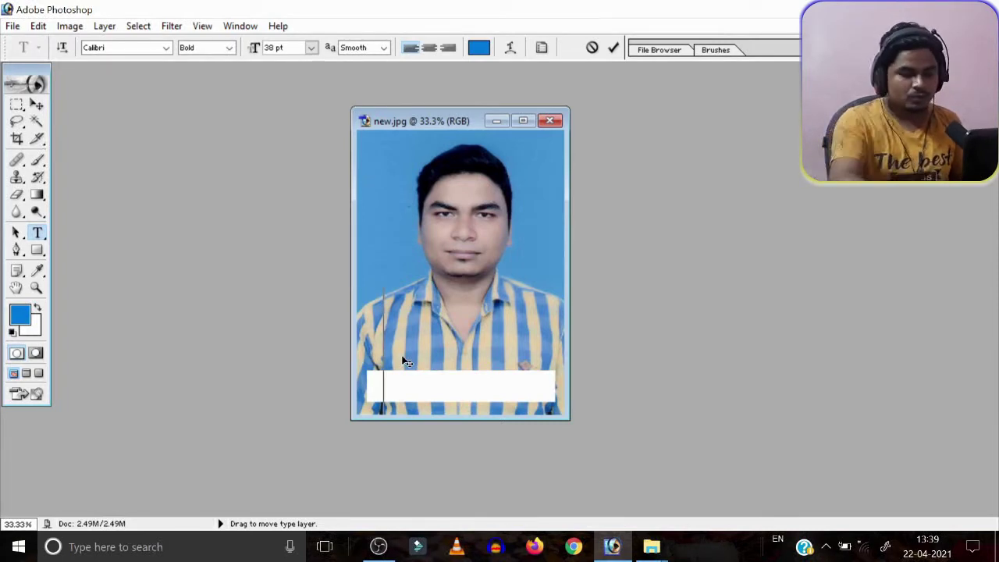
type("23")
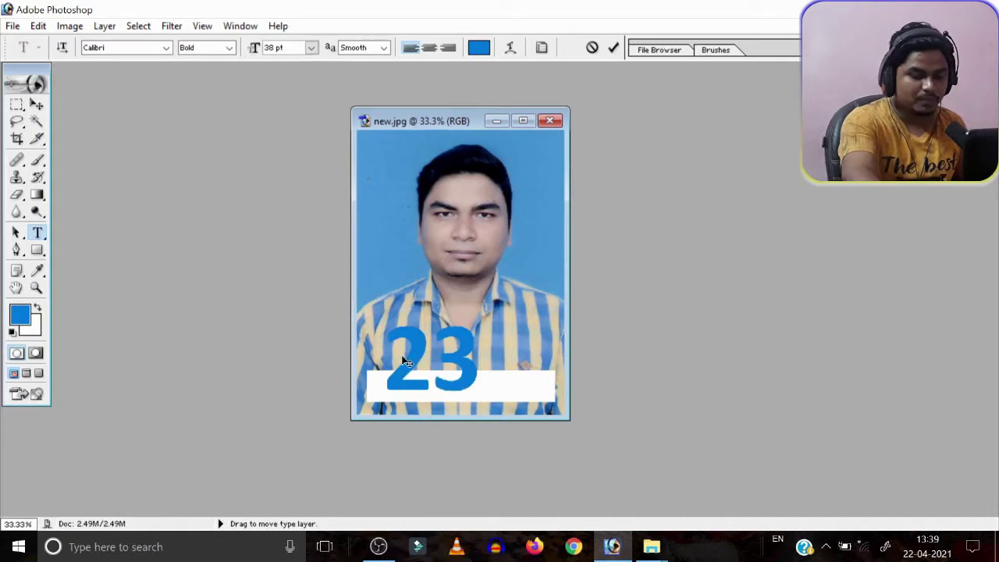
type("-0")
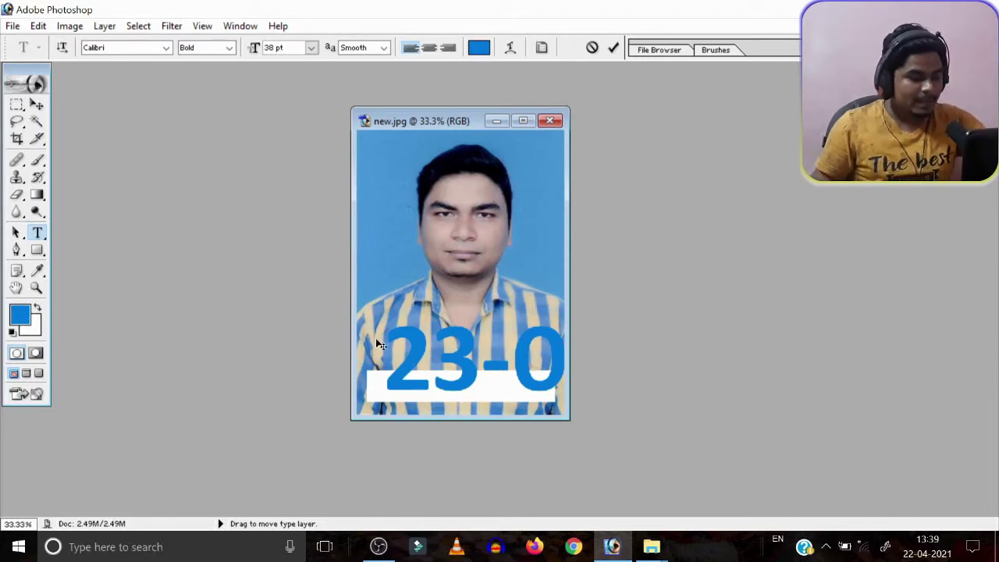
key("ctrl+a")
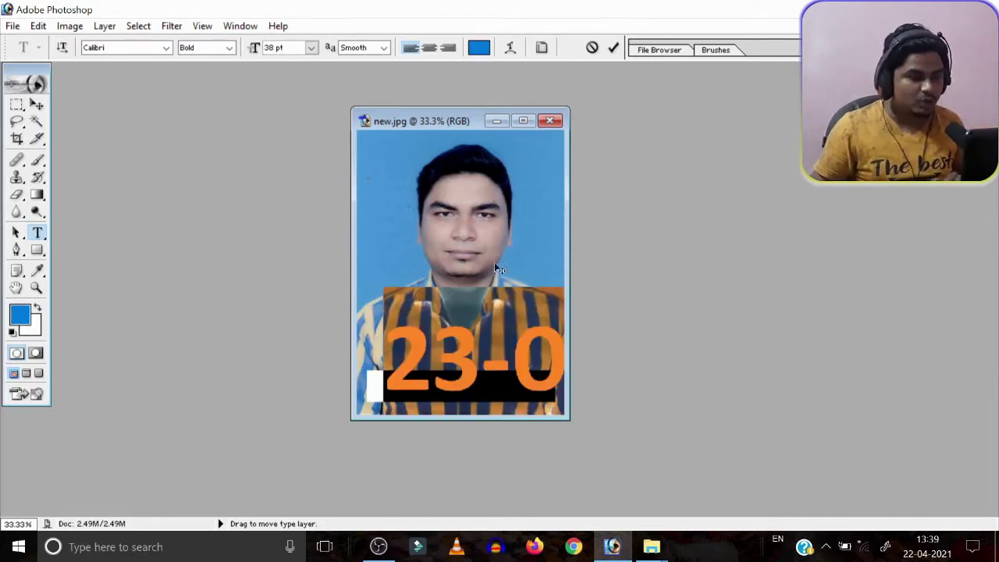
left_click(310, 48)
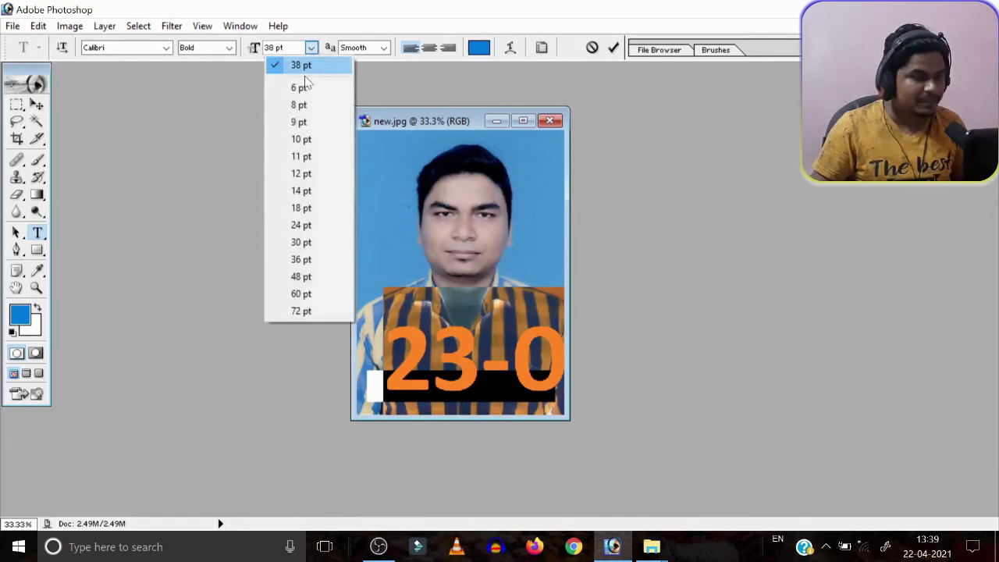
left_click(308, 190)
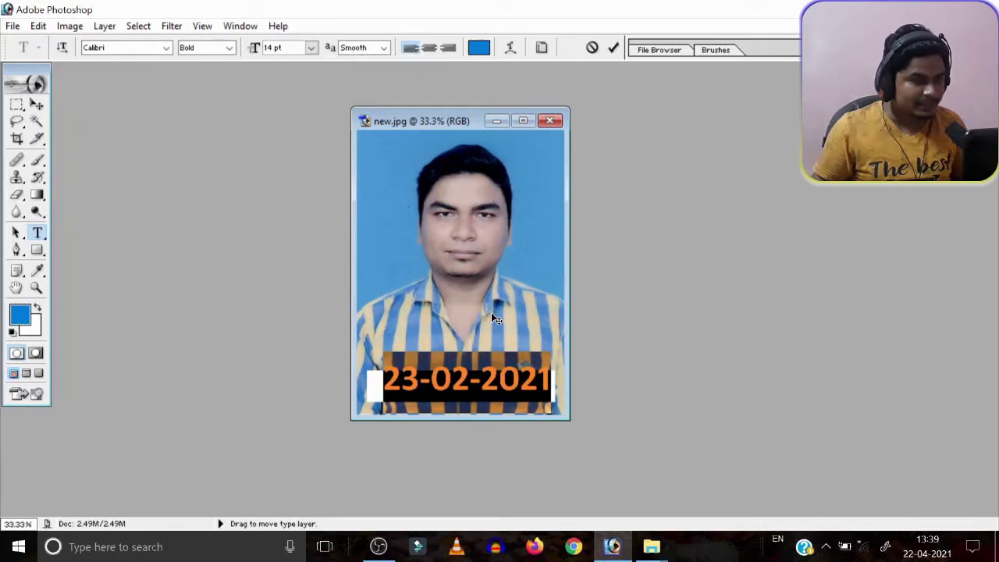
Reposition the date text so it sits centred inside the white strip.
left_click_drag(497, 312, 508, 329)
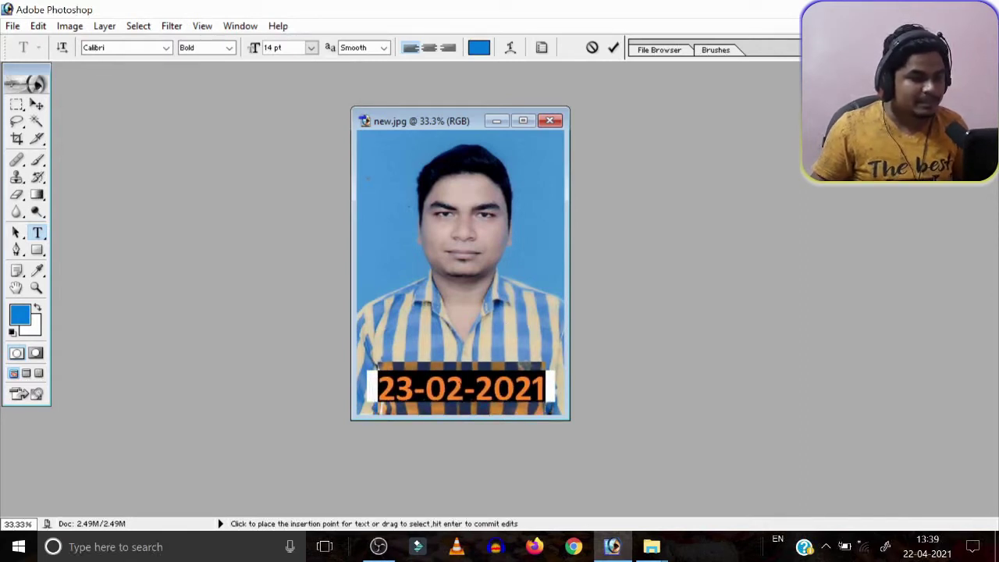
left_click(460, 389)
left_click_drag(490, 325, 491, 326)
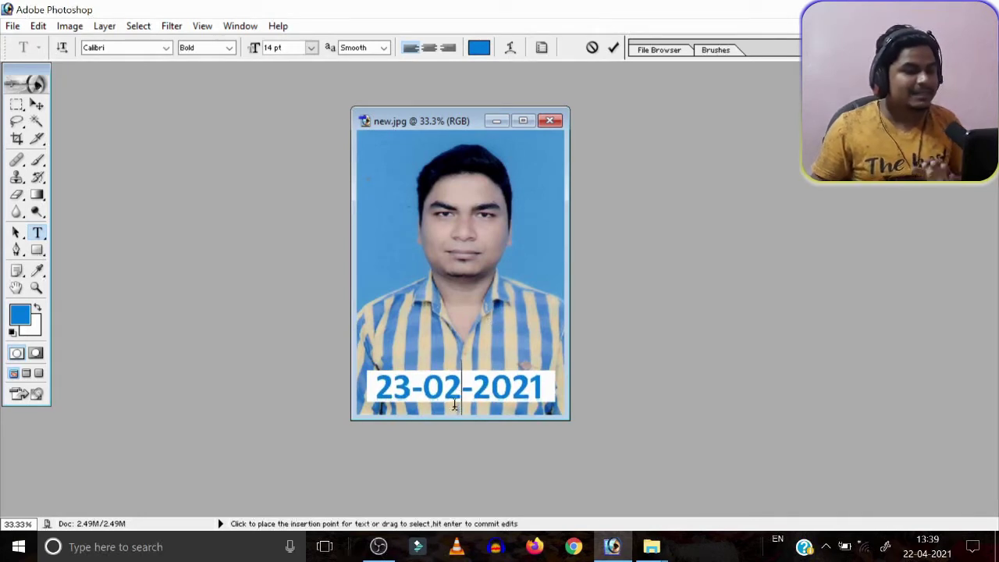
Recolour the whole 23-02-2021 date text to black (000000) and commit the text edit.
left_click(378, 389, "shift")
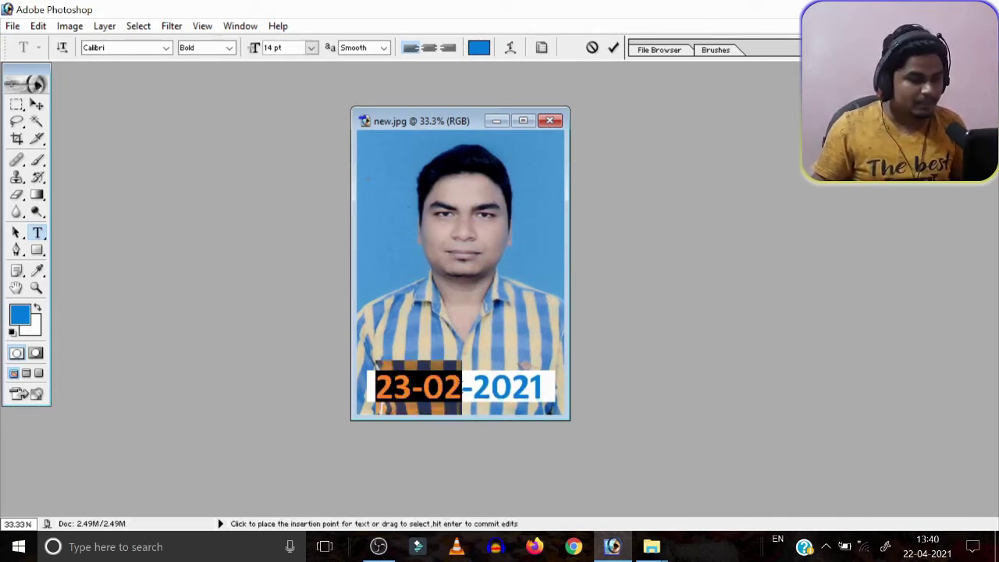
left_click_drag(375, 387, 545, 388)
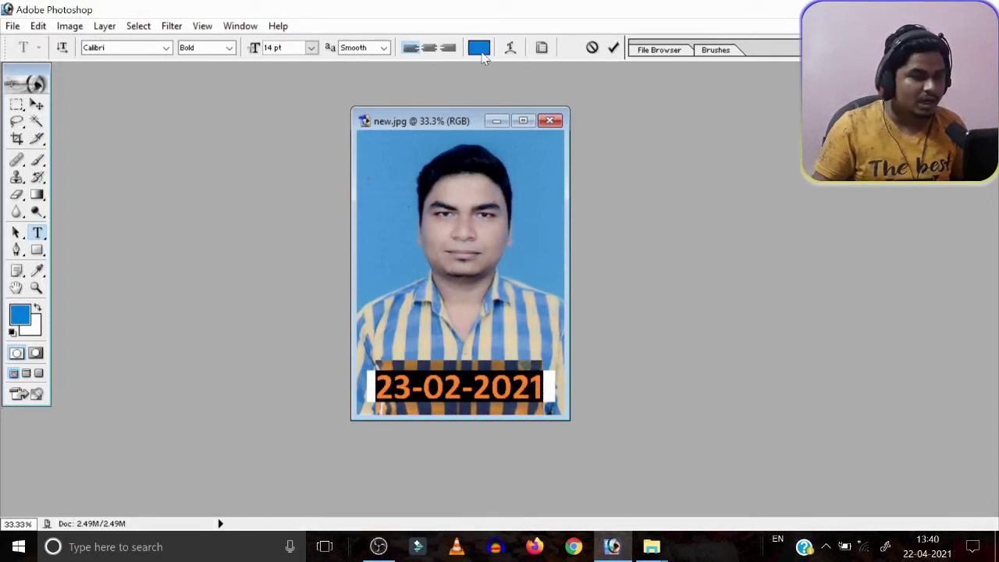
left_click(478, 47)
left_click_drag(811, 288, 849, 326)
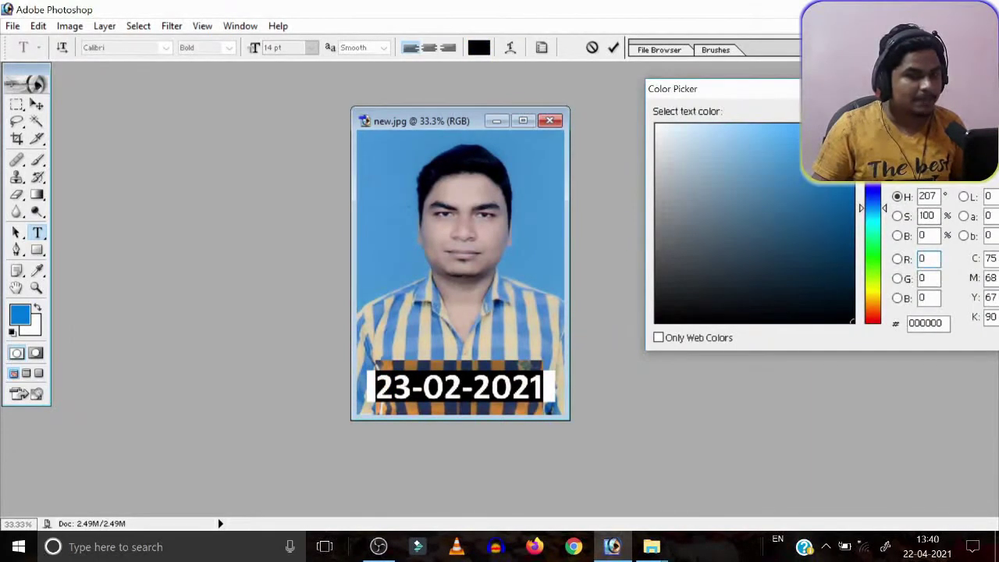
key("Return")
left_click(444, 388)
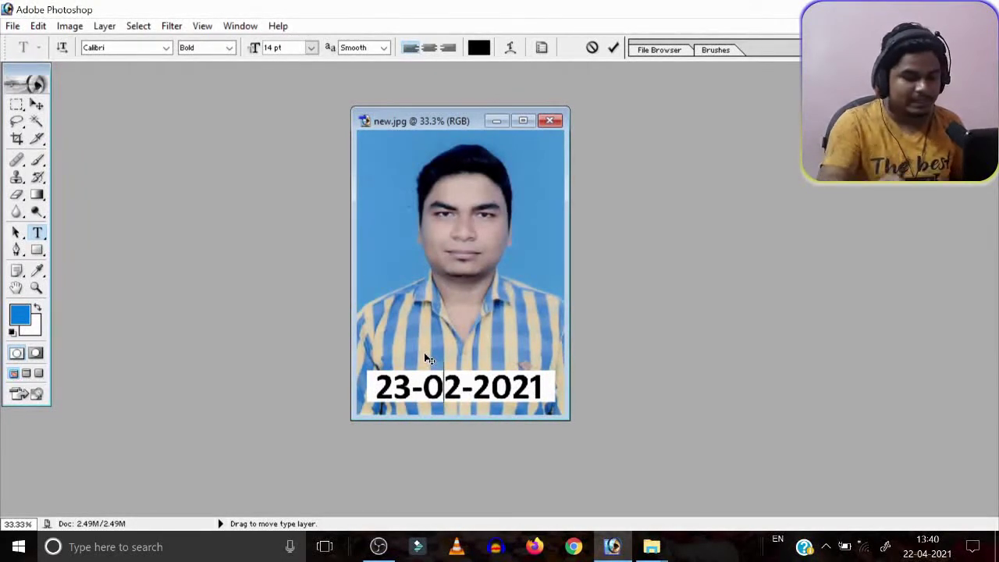
key("ctrl+Return")
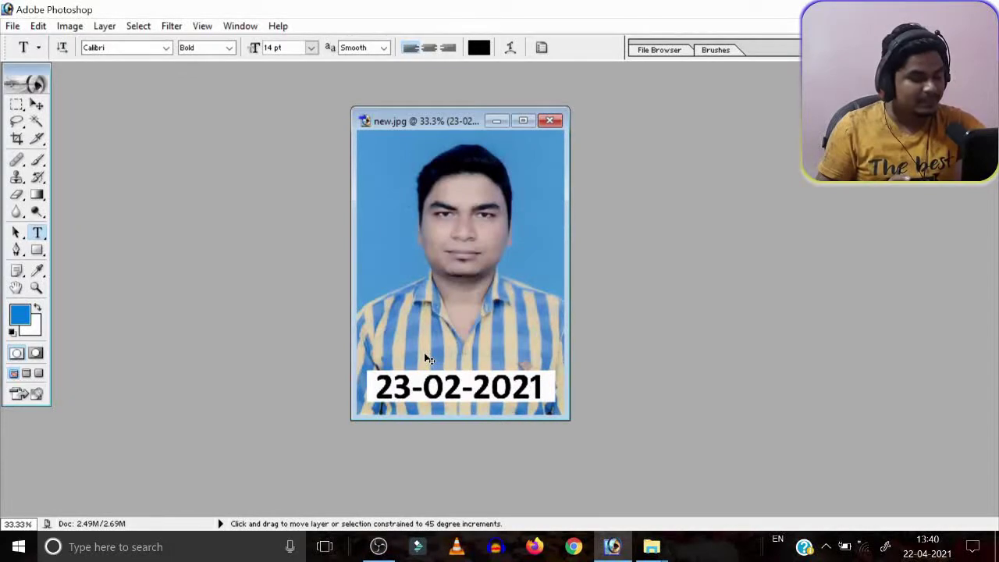
Save the dated photo to the Desktop as a JPEG named new copy.jpg with Low quality 0 and Baseline ("Standard") format.
key("ctrl+shift+s")
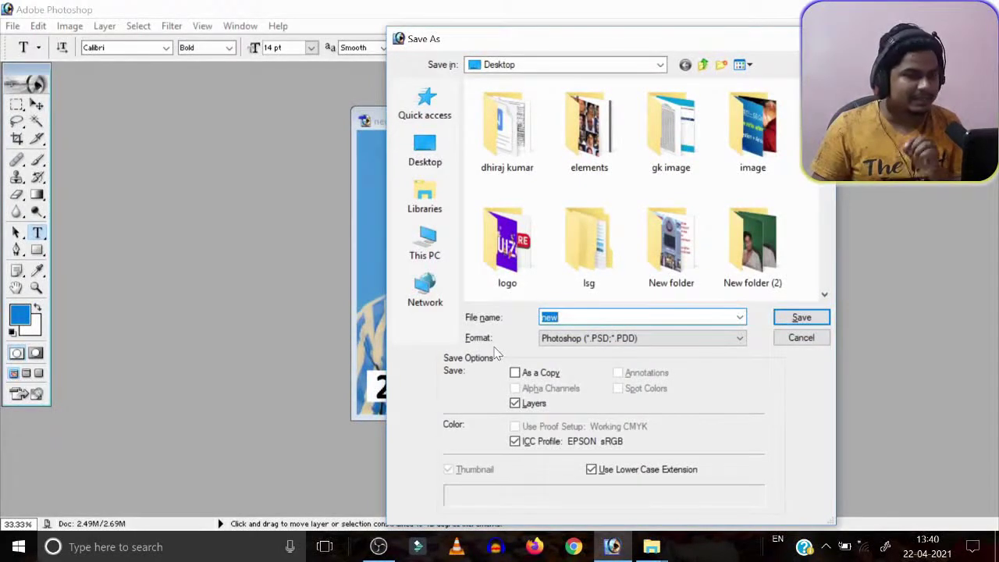
left_click(425, 153)
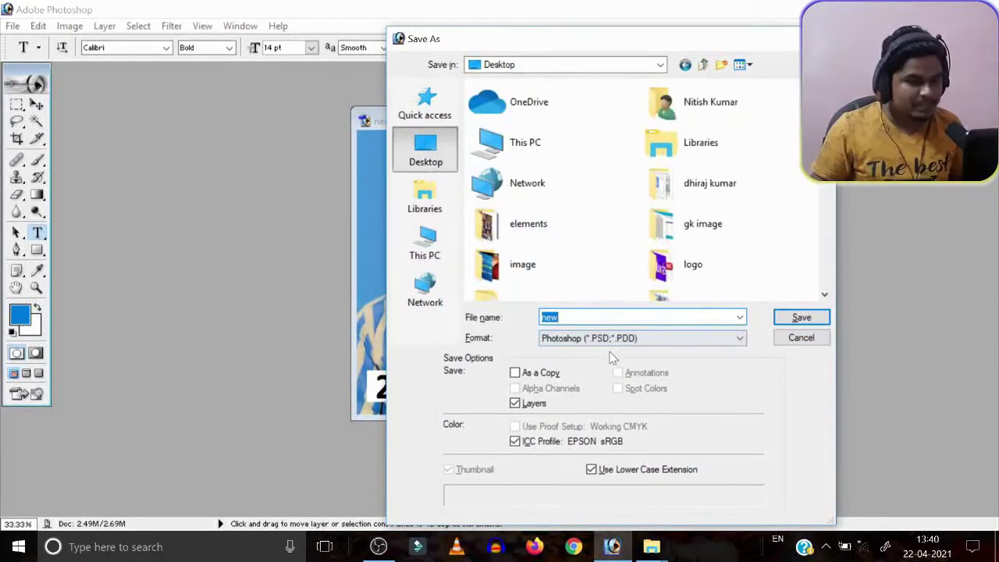
left_click(577, 343)
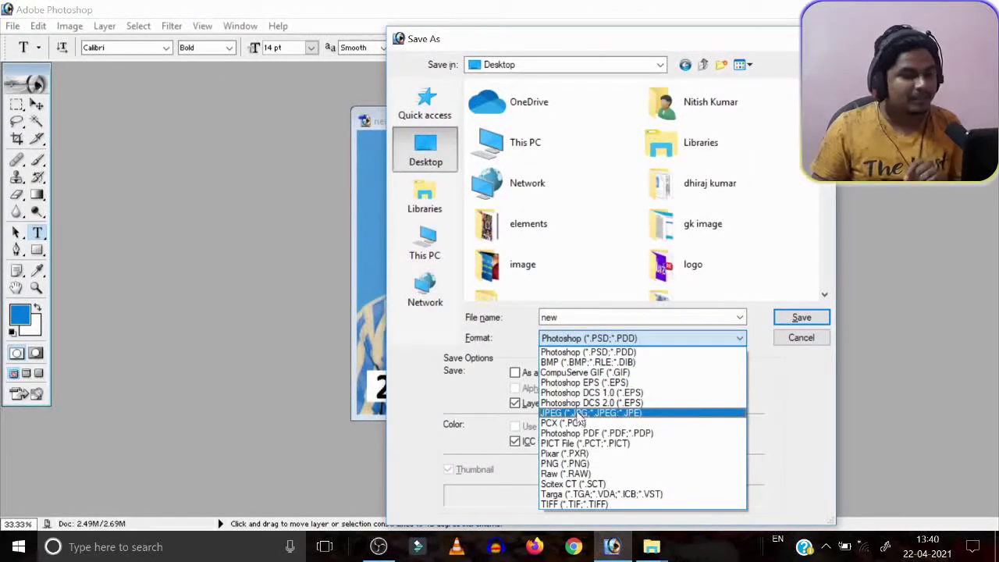
left_click(583, 412)
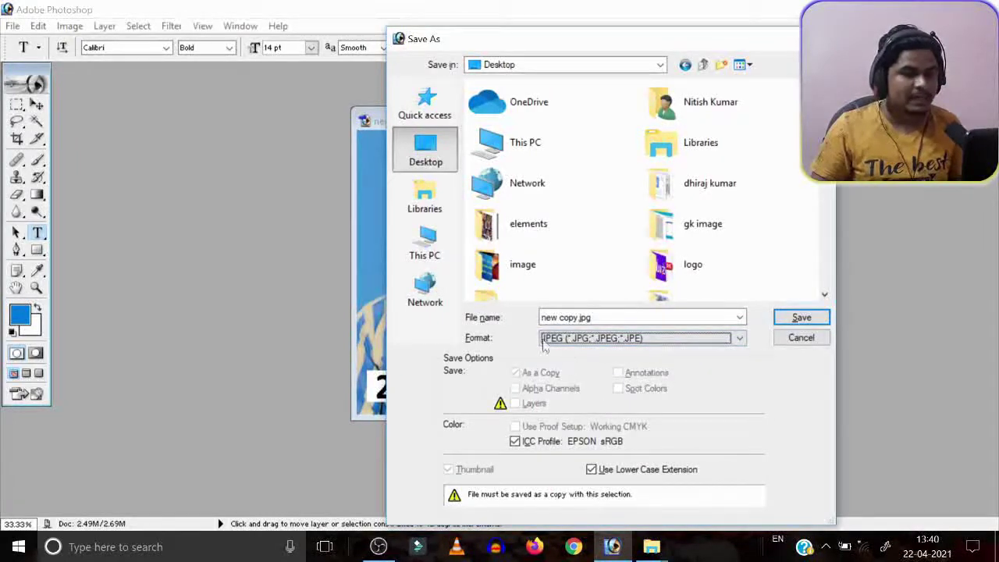
key("Return")
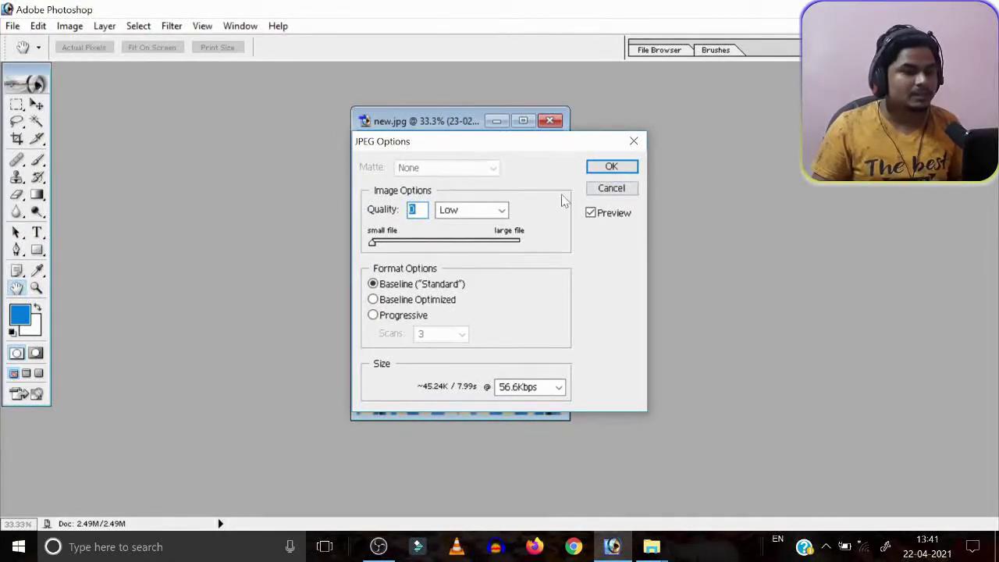
left_click(611, 166)
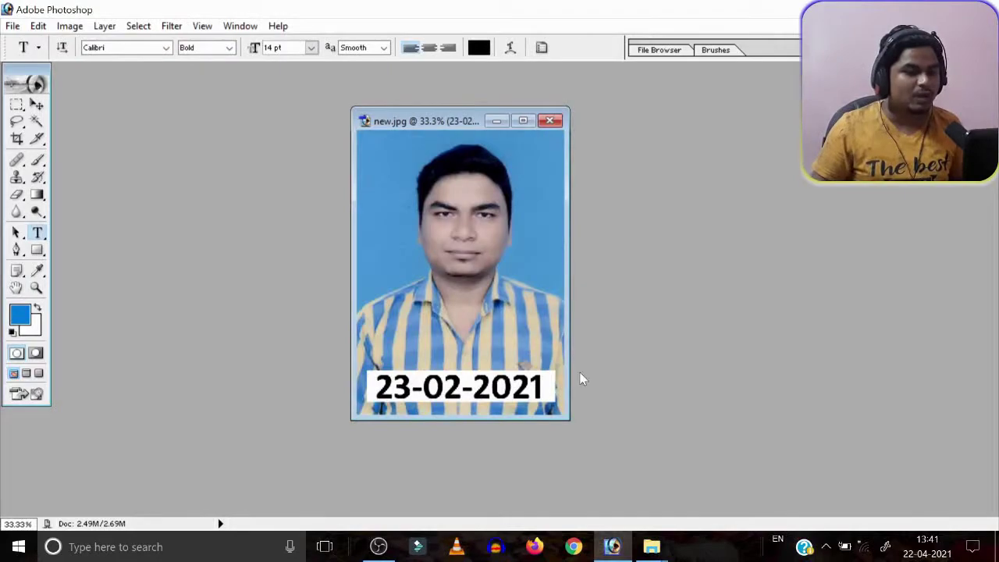
Check the saved new copy file's dimensions and size on the desktop, and view the dated photo full size.
left_click(996, 546)
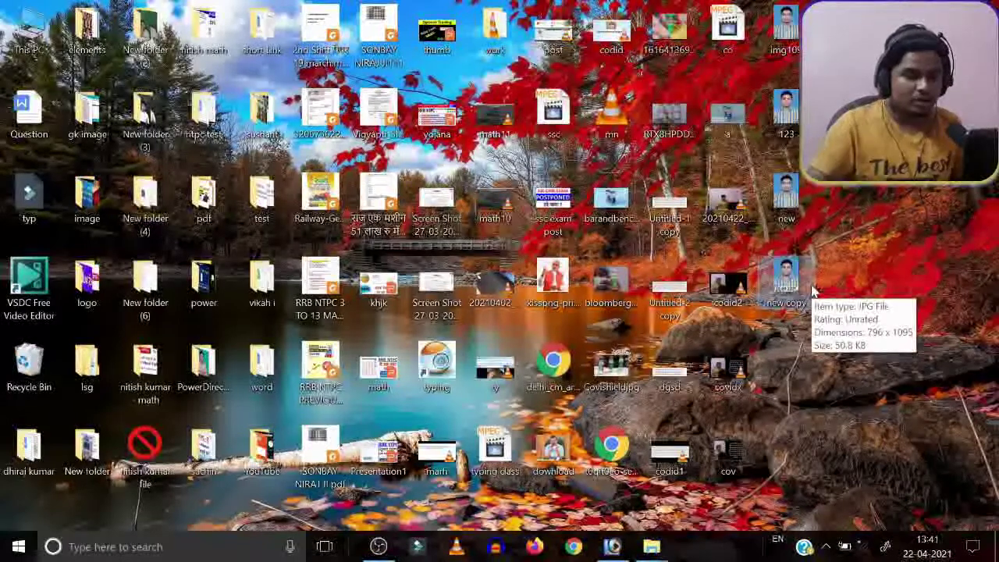
double_click(811, 290)
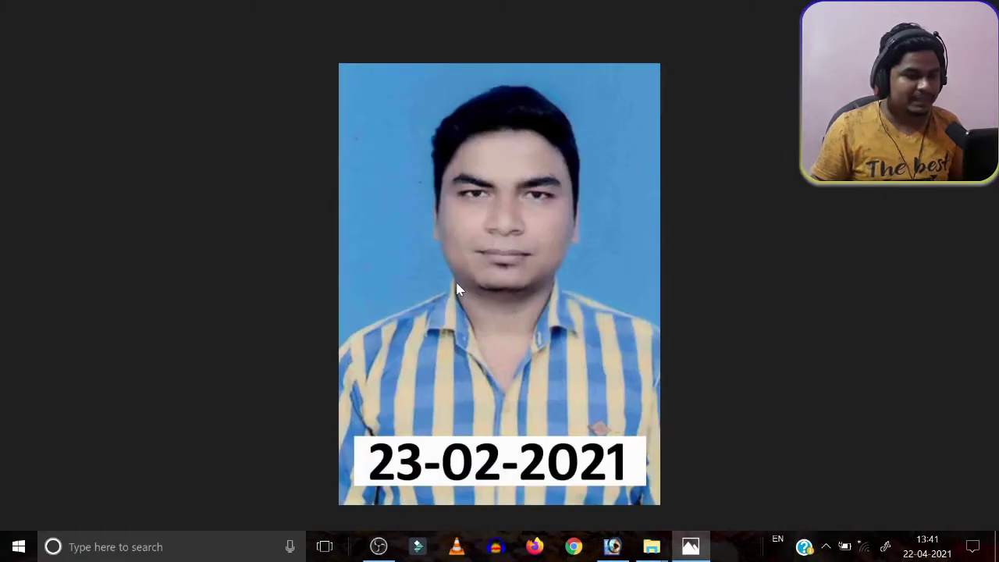
key("ctrl+d")
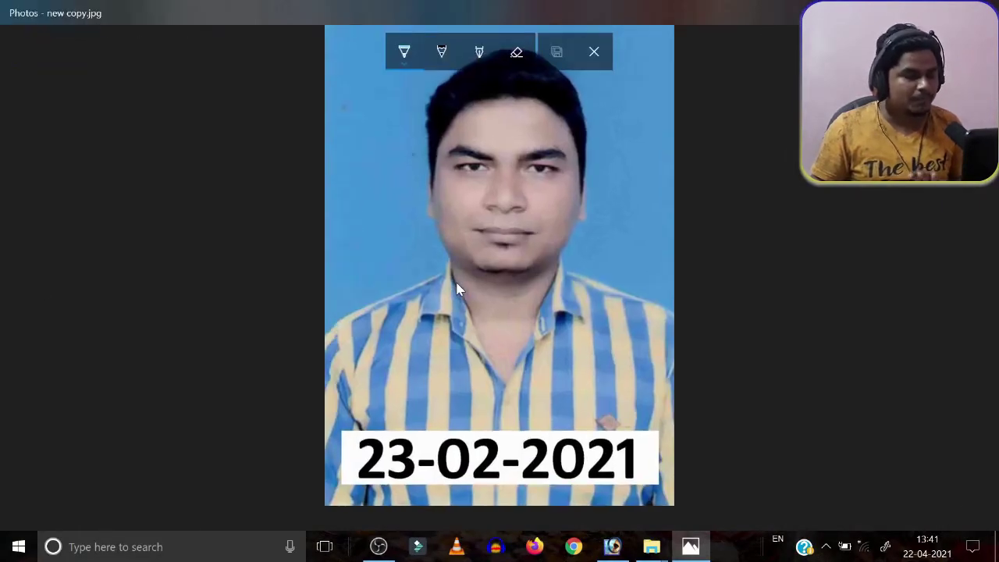
key("alt+F4")
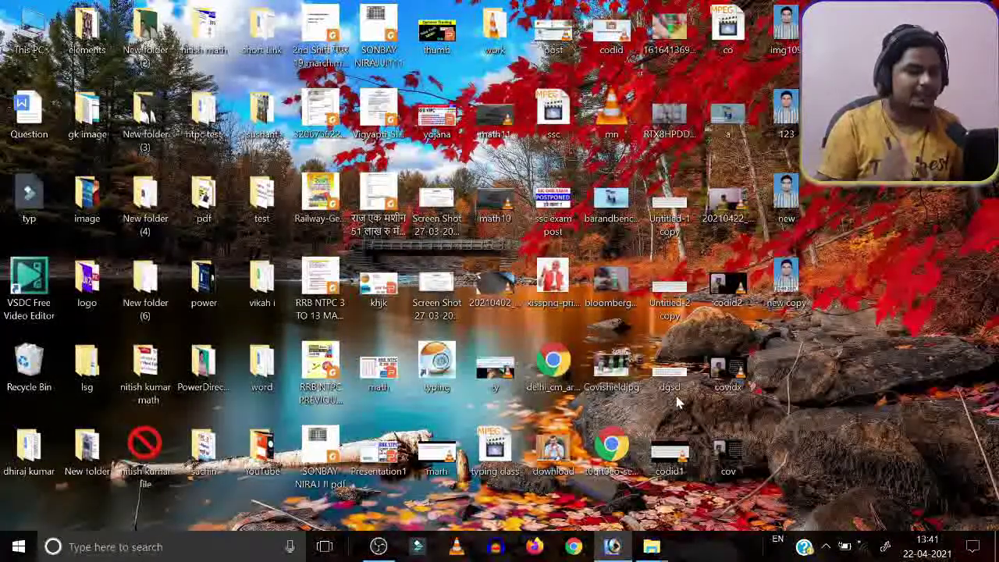
Return to Photoshop, apply RGB Curves to the undated photo with points at about 193 to 230 and 81 to 59, and activate the Crop tool.
left_click(631, 551)
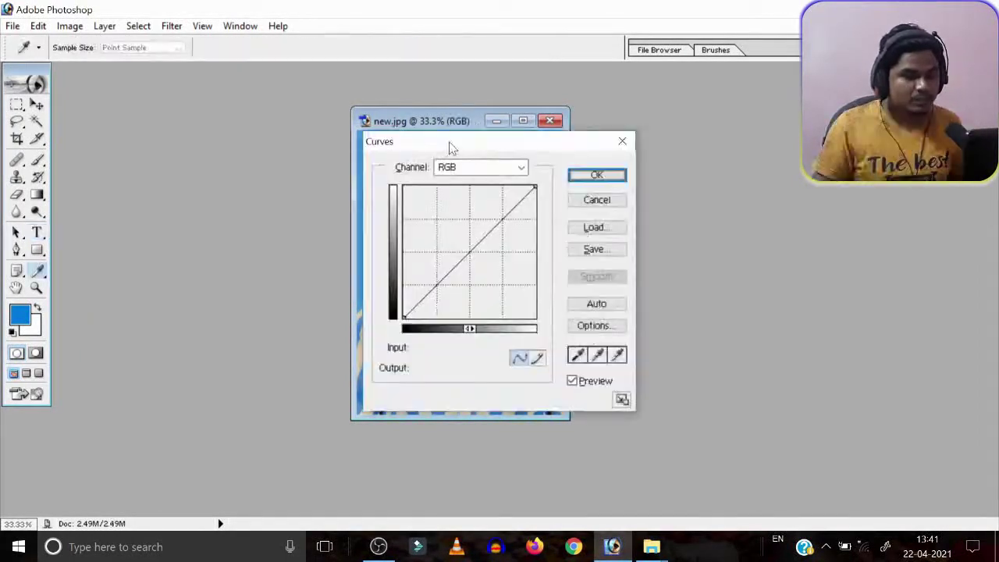
left_click_drag(451, 147, 686, 147)
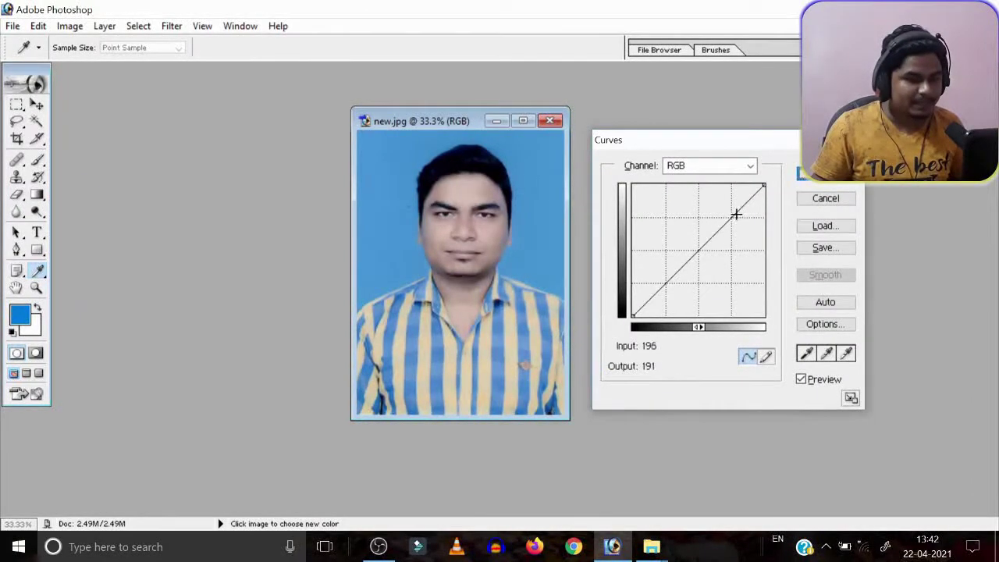
left_click_drag(742, 208, 736, 199)
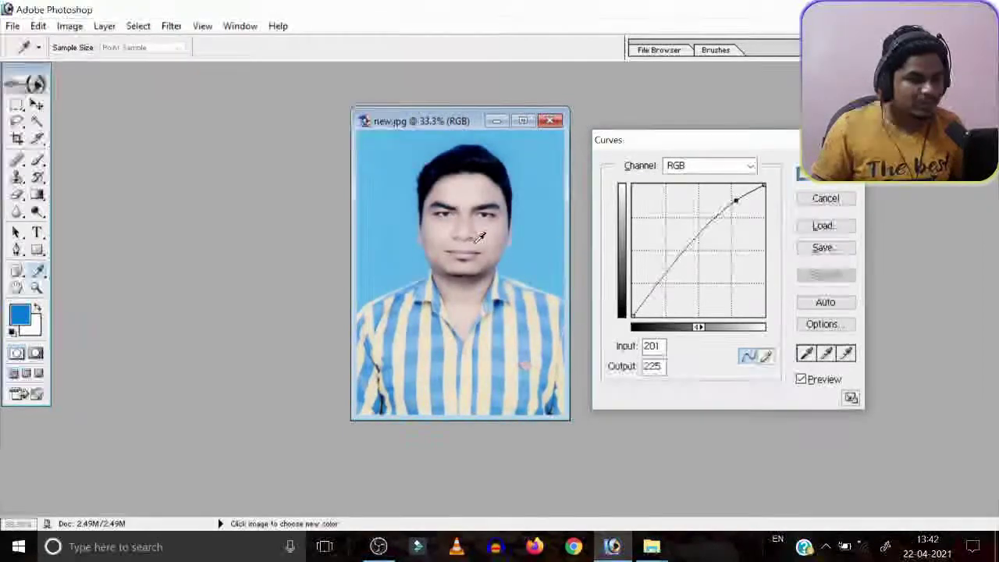
left_click_drag(734, 202, 731, 197)
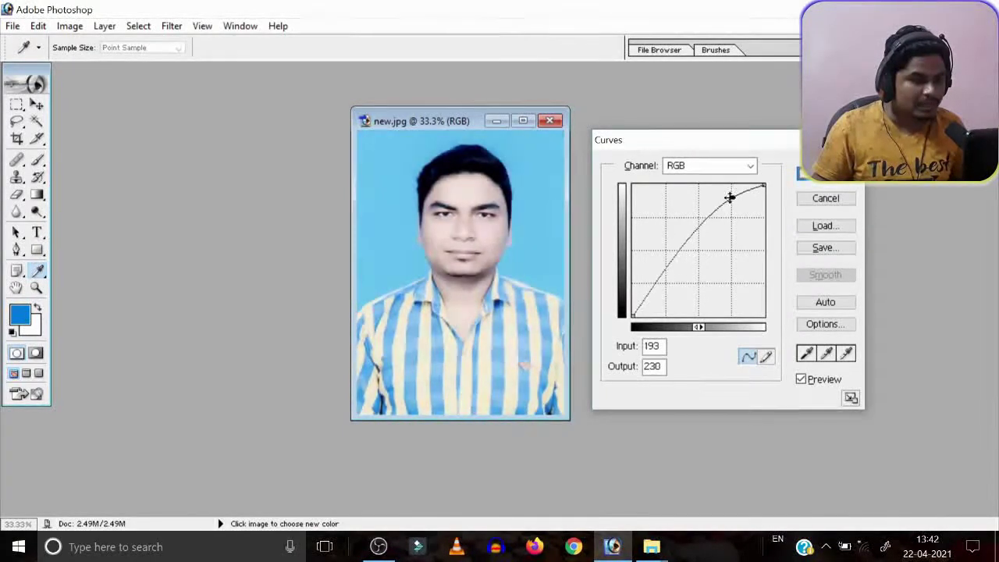
left_click(660, 281)
mouse_move(660, 281)
left_mouse_down()
mouse_move(680, 296)
mouse_move(674, 285)
left_mouse_up()
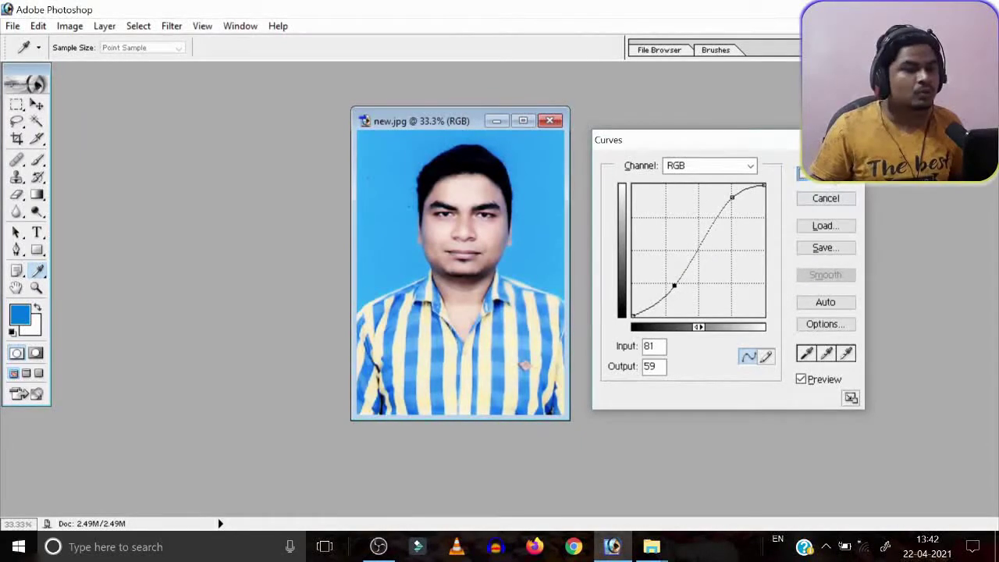
key("Return")
key("c")
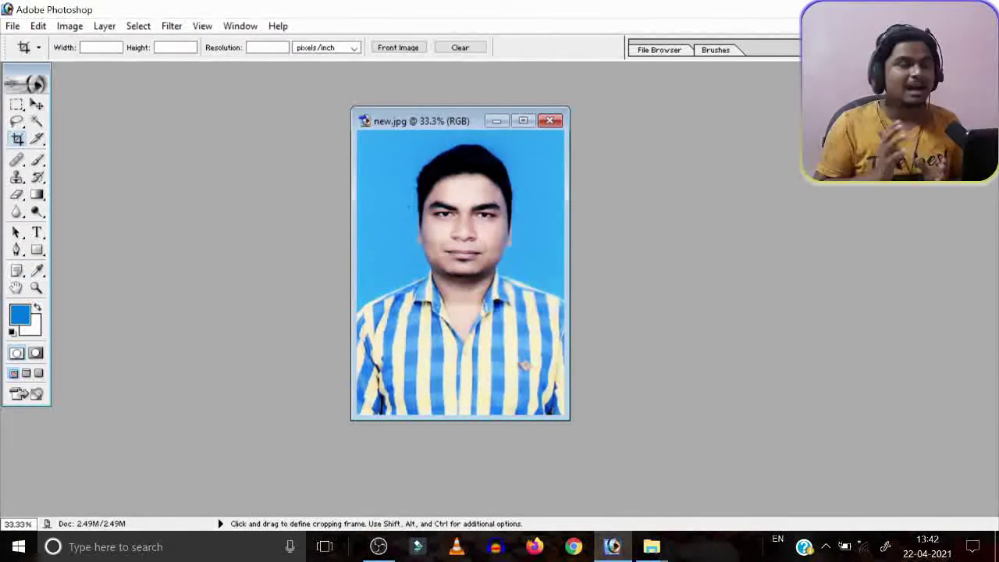